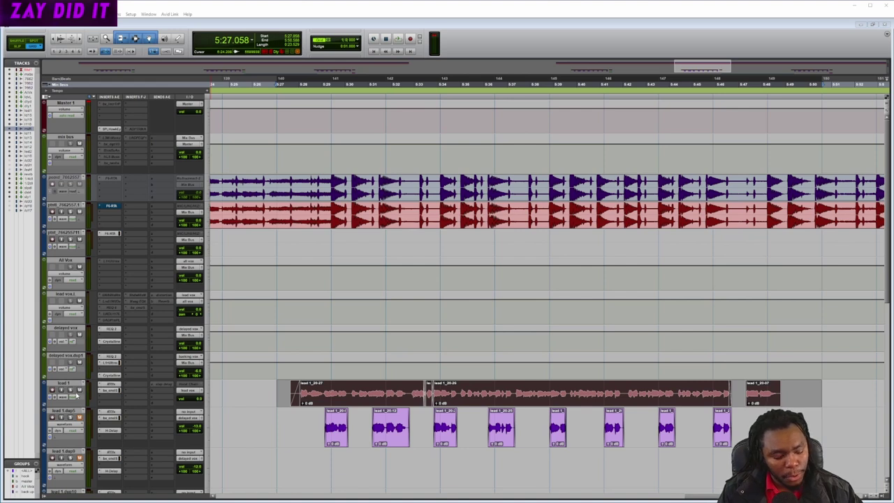
- Audition the beat and vocal from 5:27 twice, then bring up the beat track's F6-RTA plugin
key("space")
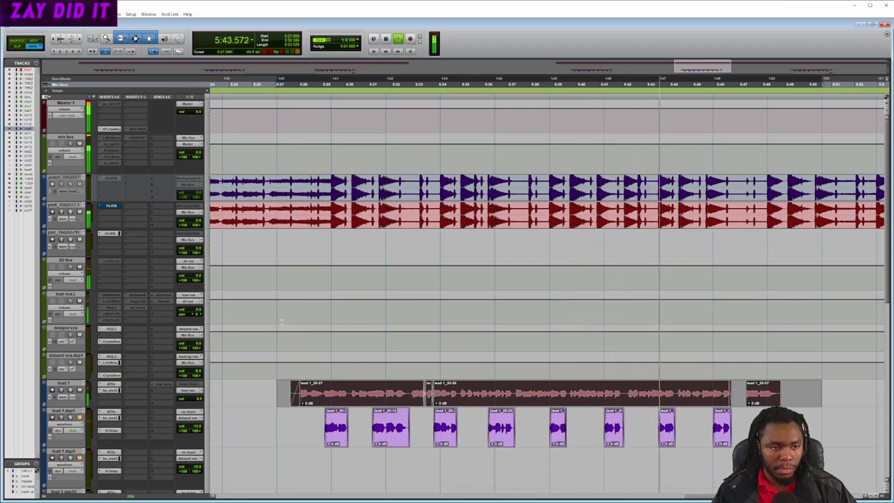
key("space")
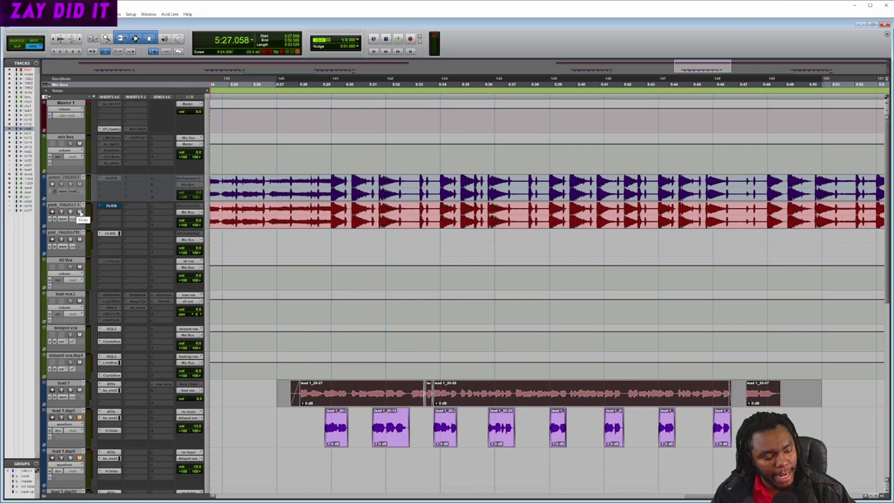
key("space")
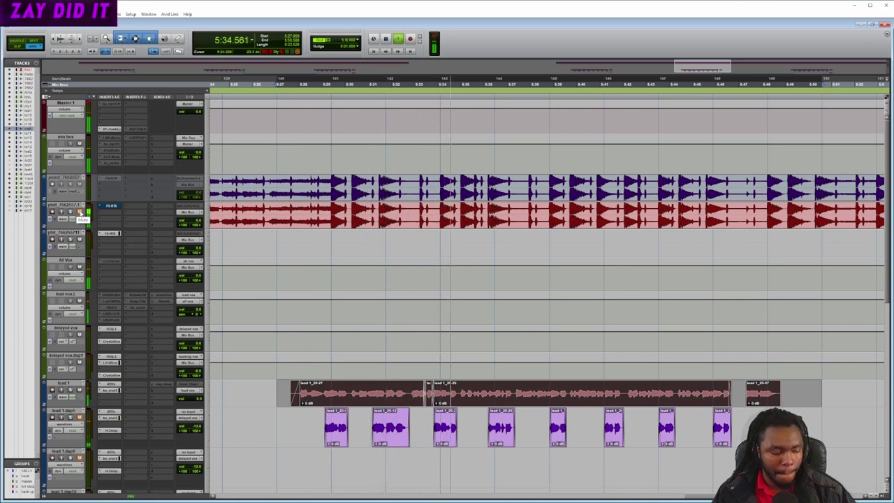
key("space")
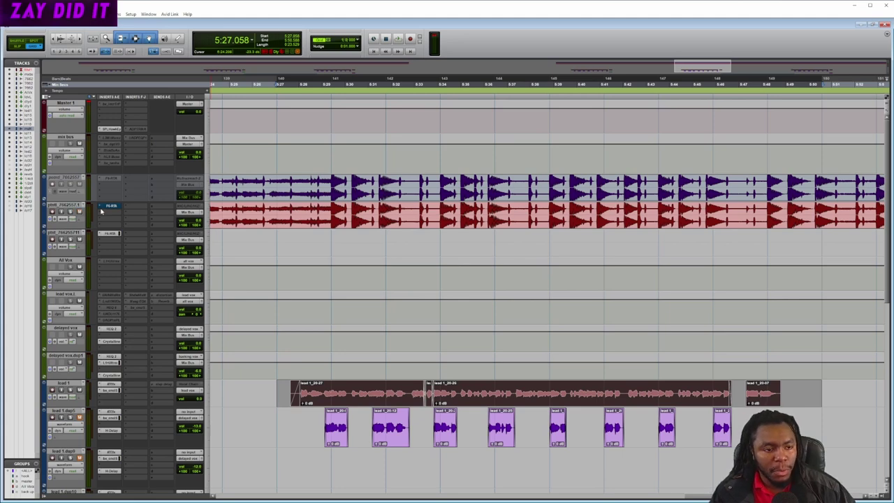
left_click(103, 207)
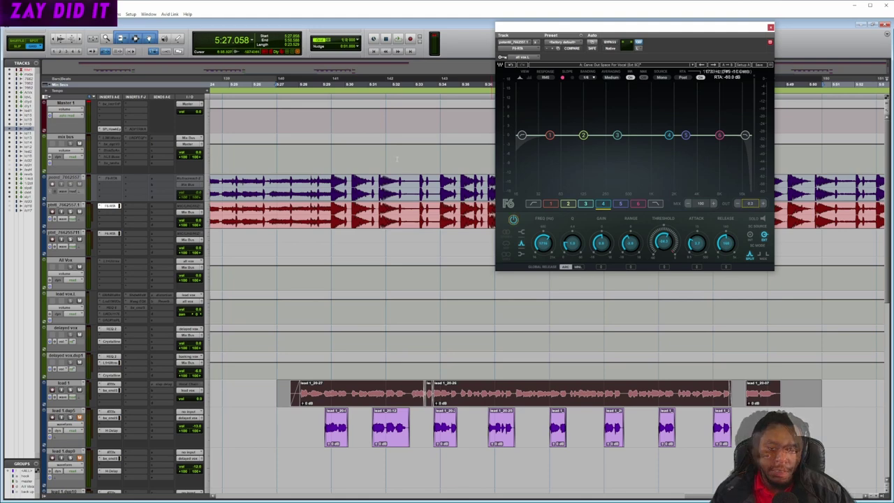
key("space")
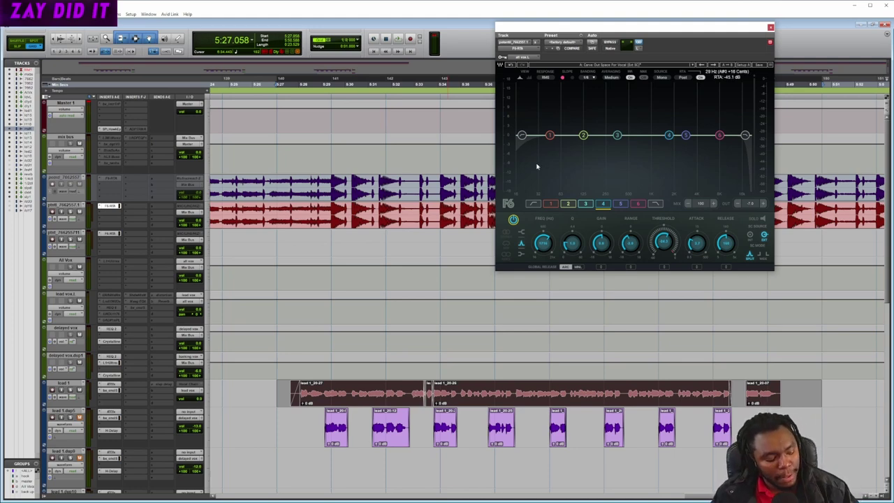
key("space")
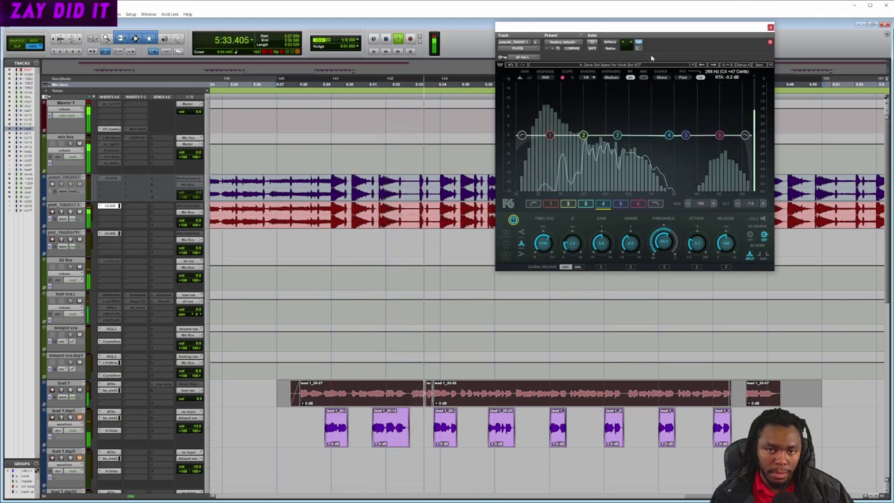
left_click(610, 42)
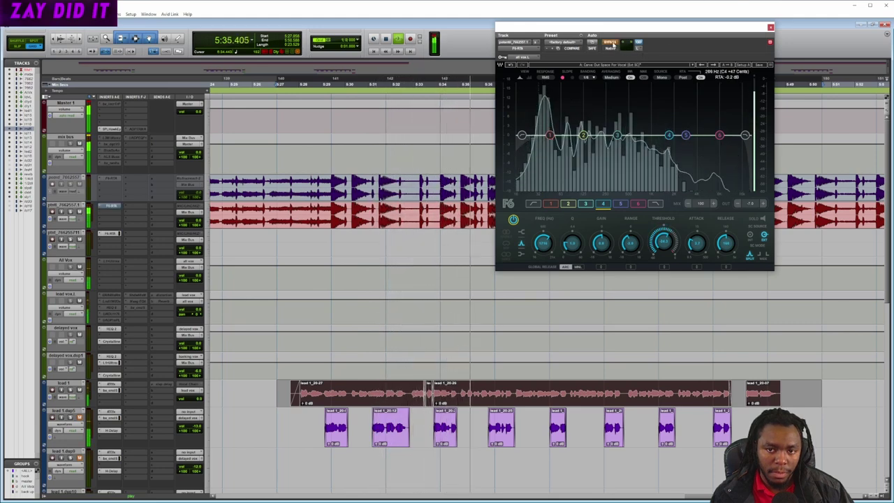
left_click(612, 43)
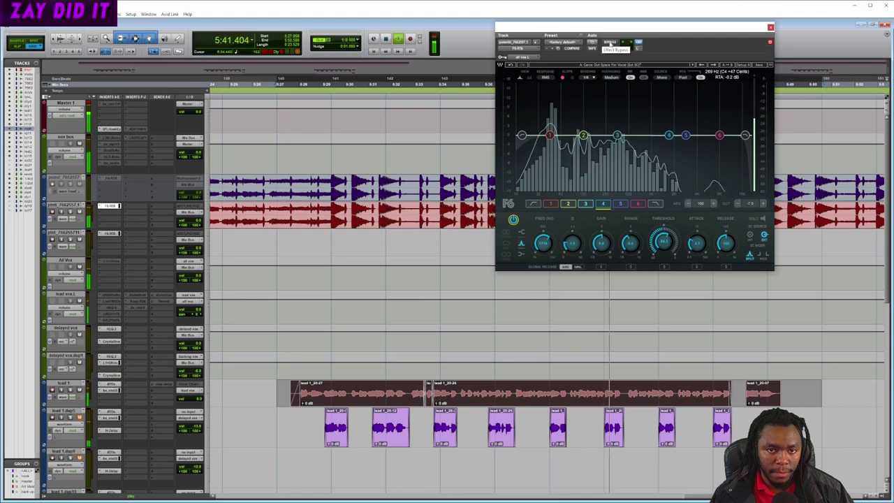
key("space")
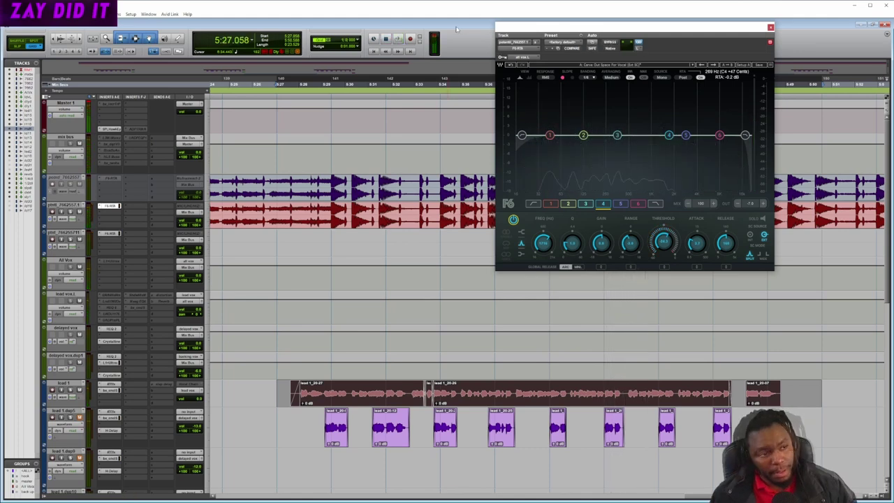